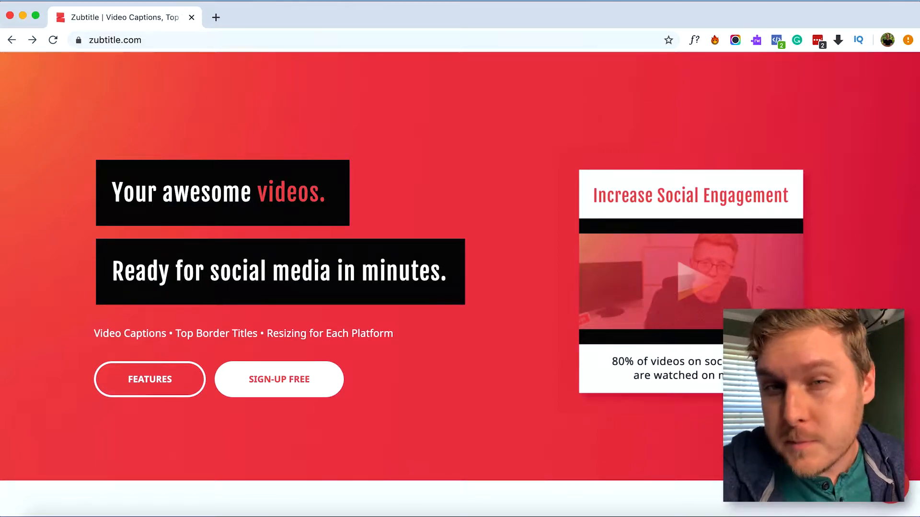
# - Open the account's video library and upload a new video file with English as the spoken language
pyautogui.scroll(2, 678, 223)
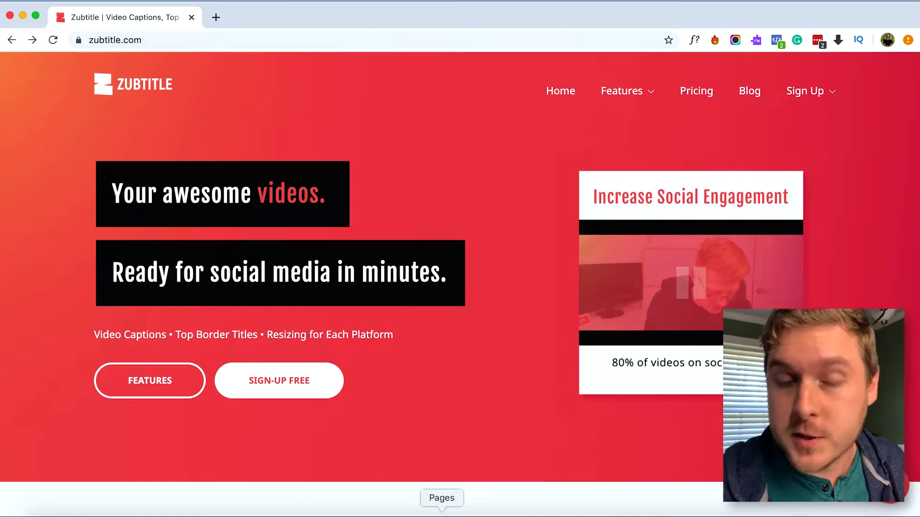
pyautogui.click(804, 95)
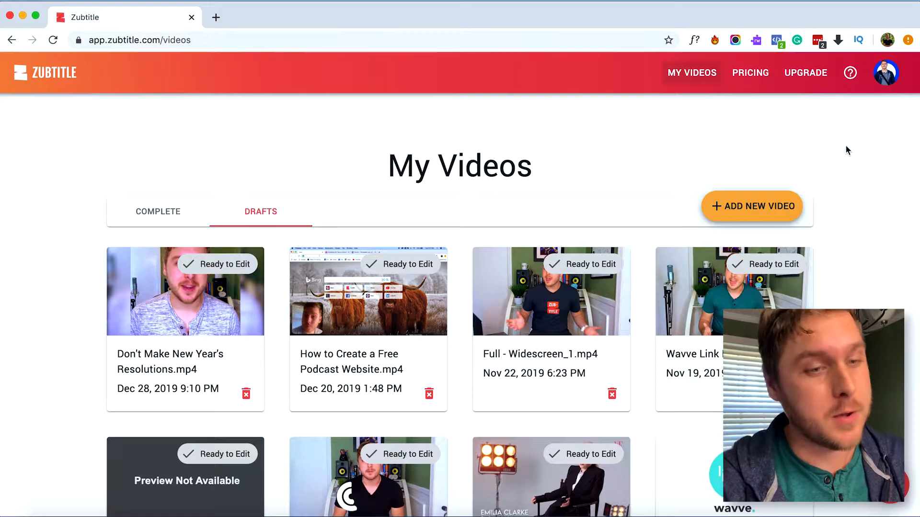
pyautogui.click(768, 207)
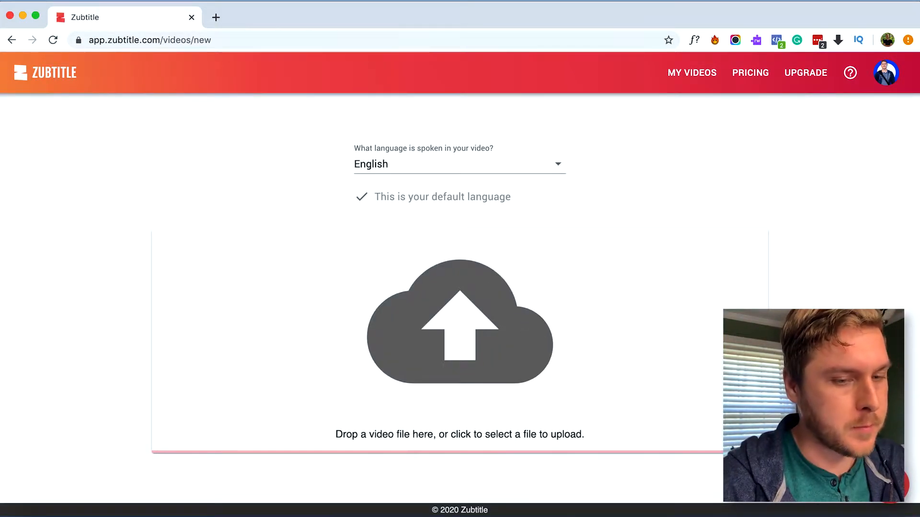
pyautogui.click(827, 511)
pyautogui.moveTo(434, 110); pyautogui.dragTo(482, 295)
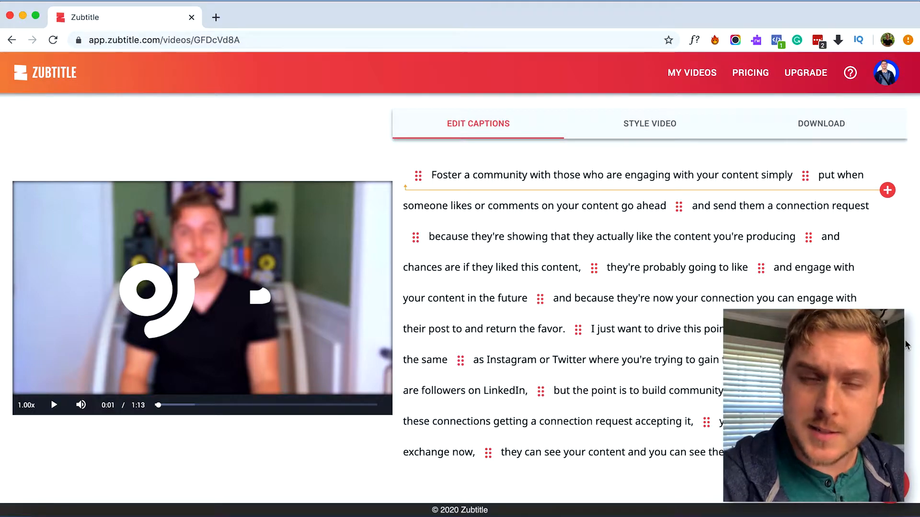
# - Play back the opening captions to check where the first caption should break
pyautogui.click(55, 405)
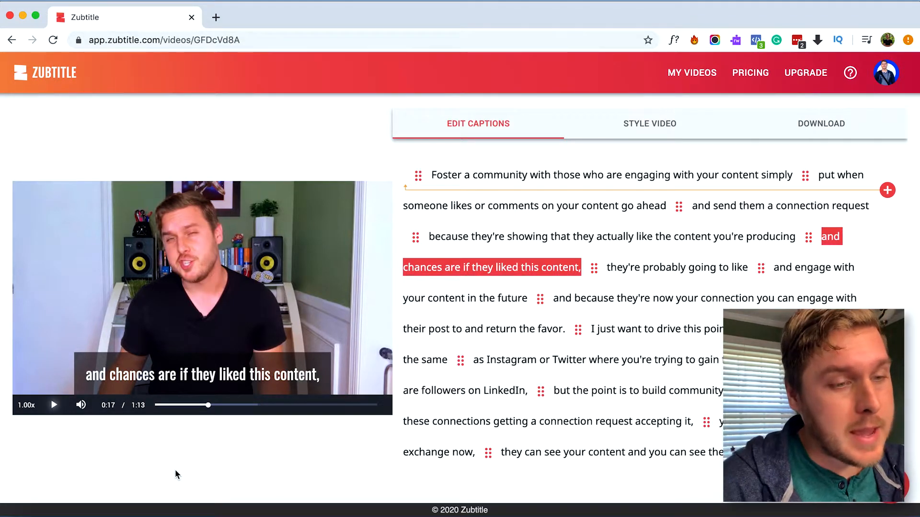
pyautogui.click(523, 173)
pyautogui.click(54, 405)
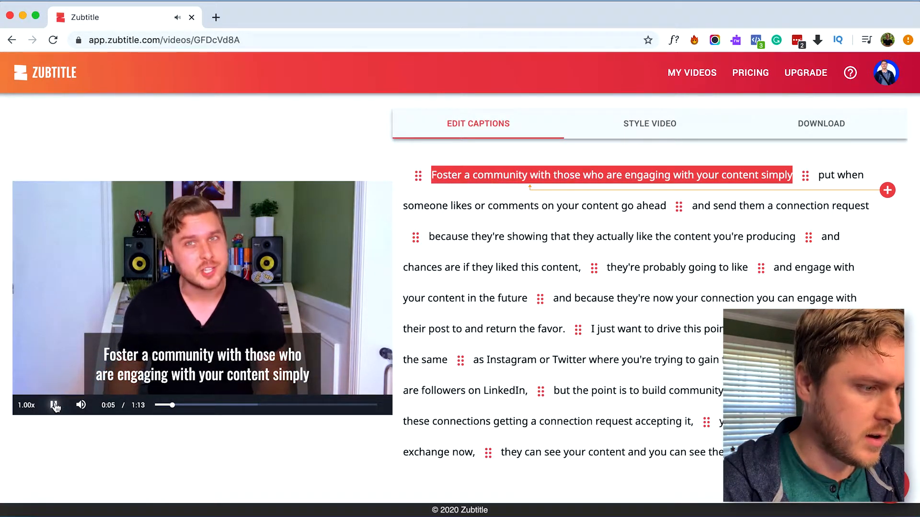
pyautogui.click(55, 407)
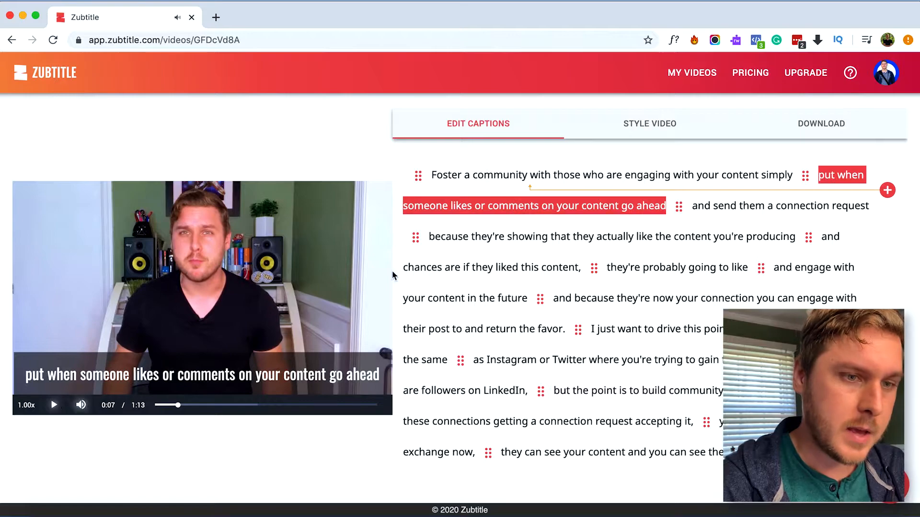
# - Move the first caption break to just before "simply" and end the first caption with a period
pyautogui.moveTo(806, 178); pyautogui.dragTo(769, 177)
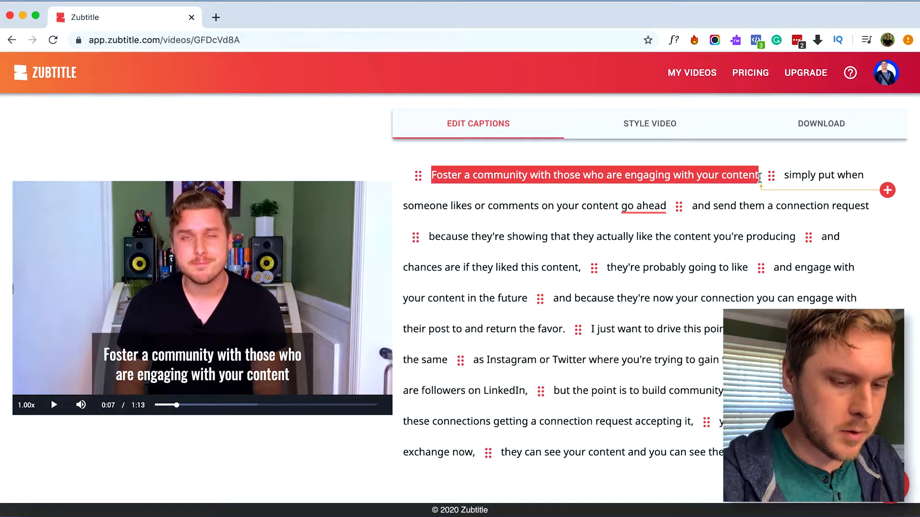
pyautogui.click(760, 177)
pyautogui.write('.')
# - Capitalize "Simply" at the start of the second caption and add a comma after "put"
pyautogui.click(791, 175)
pyautogui.press('BackSpace')
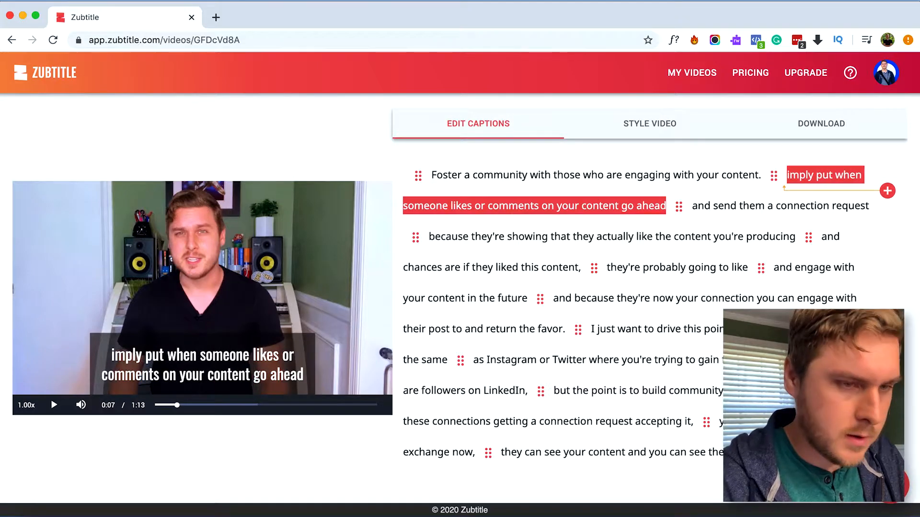
pyautogui.write('S')
pyautogui.click(833, 176)
pyautogui.write(',')
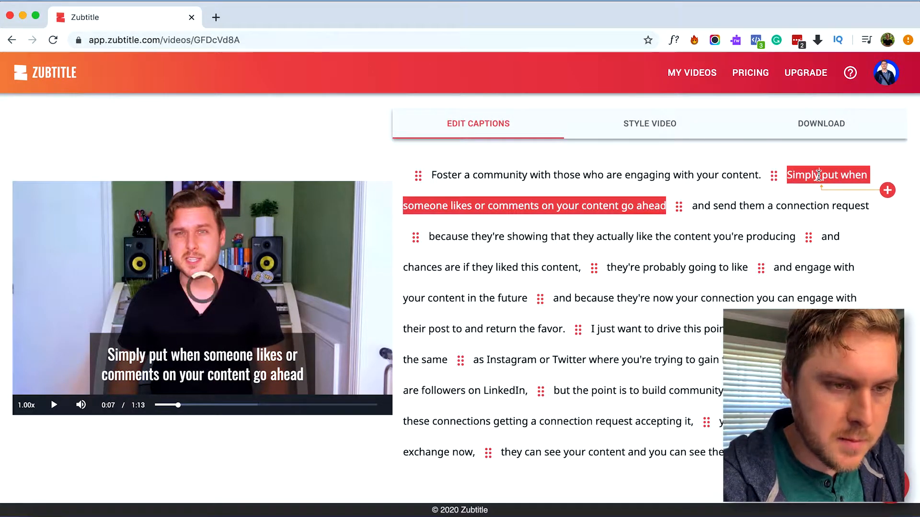
# - Apply the suggested hyphenated spelling "go-ahead" to the end of the second caption
pyautogui.click(806, 208)
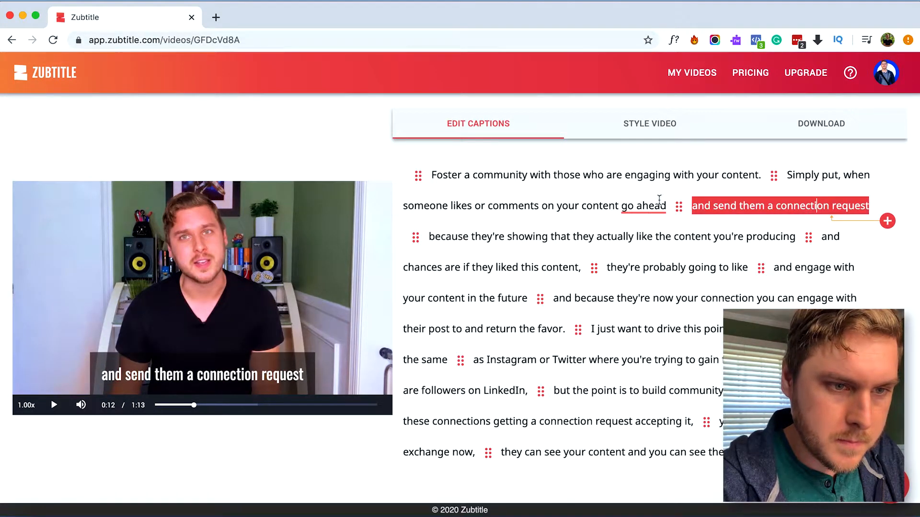
pyautogui.moveTo(632, 207)
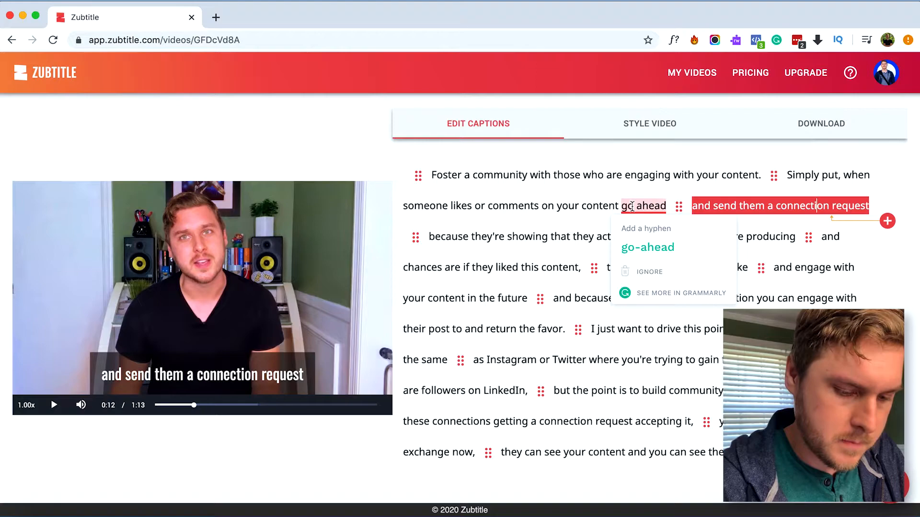
pyautogui.click(647, 247)
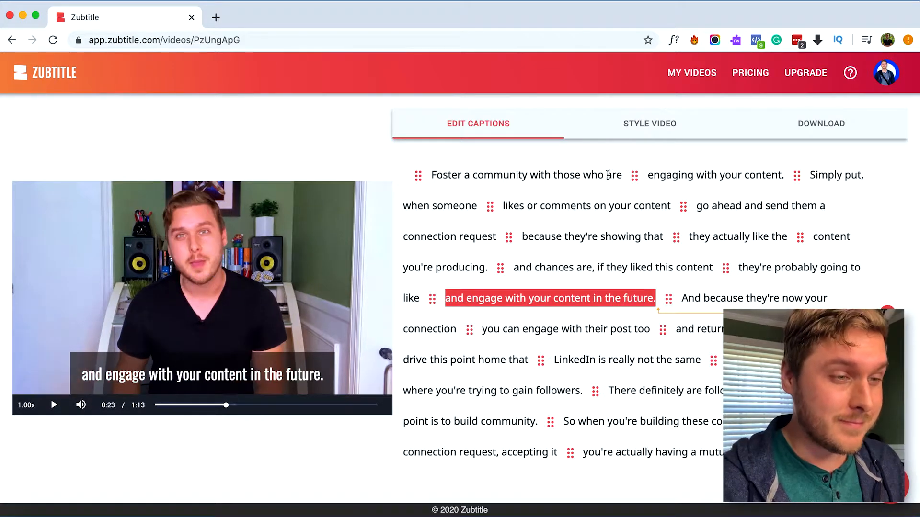
# - Select the first caption for the preview and set the video's aspect ratio to 1:1 Square in the styling options
pyautogui.click(606, 175)
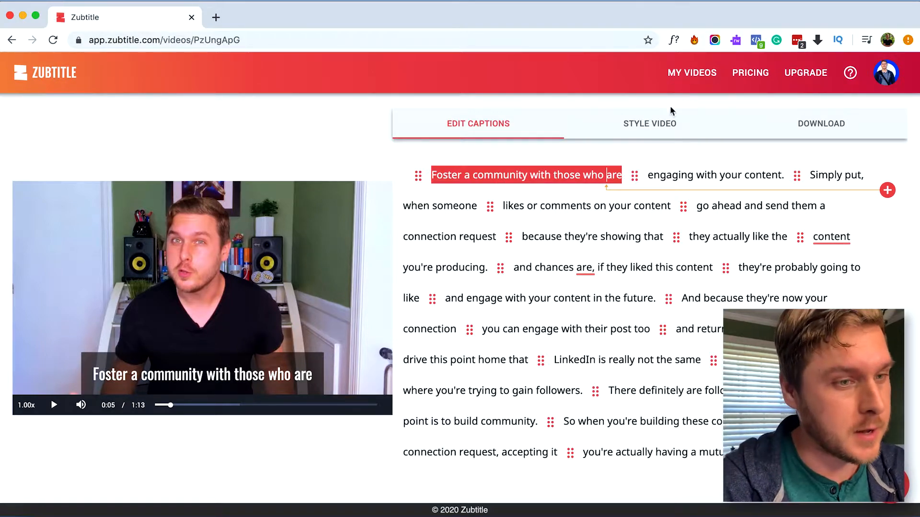
pyautogui.click(663, 127)
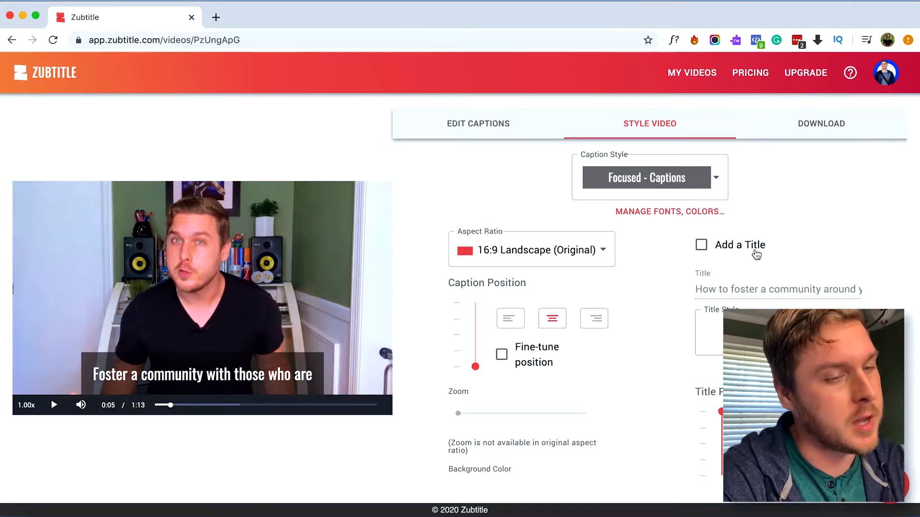
pyautogui.click(571, 251)
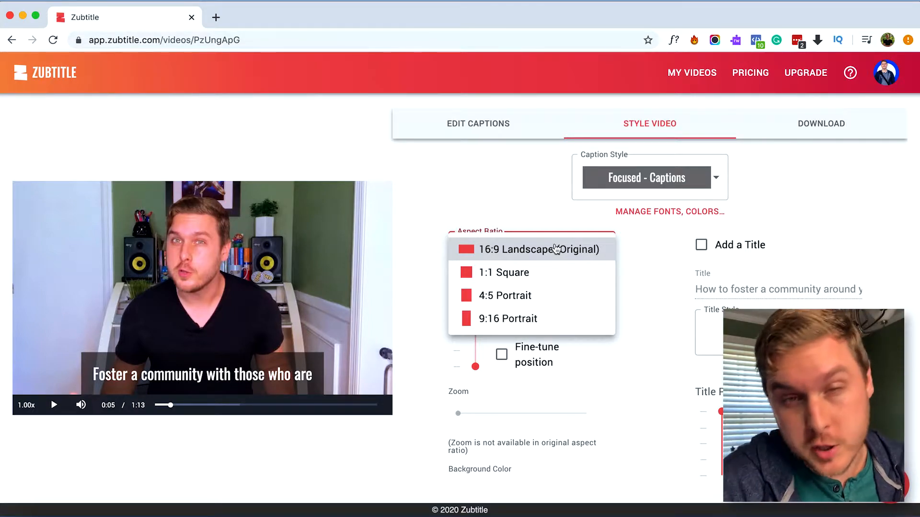
pyautogui.click(528, 272)
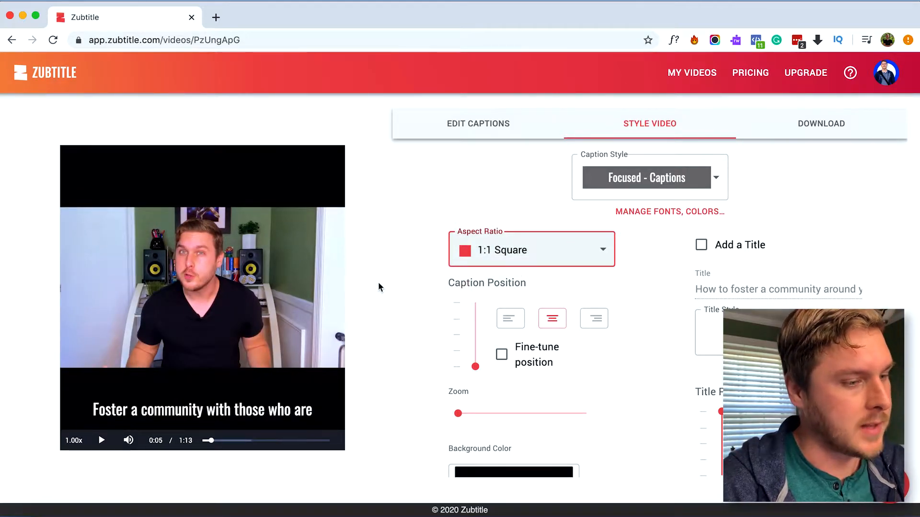
# - Try the 4:5 Portrait and 9:16 Portrait aspect ratios and return the video to 1:1 Square
pyautogui.click(602, 250)
pyautogui.click(519, 271)
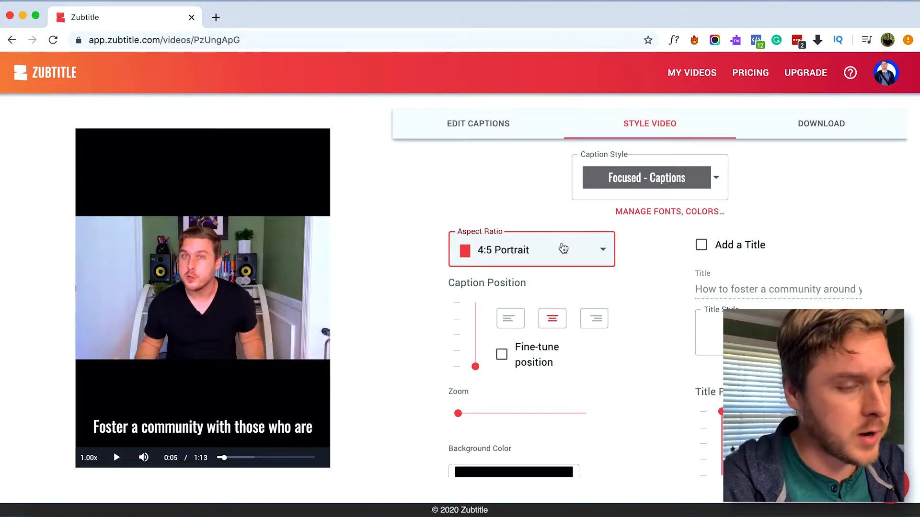
pyautogui.click(562, 248)
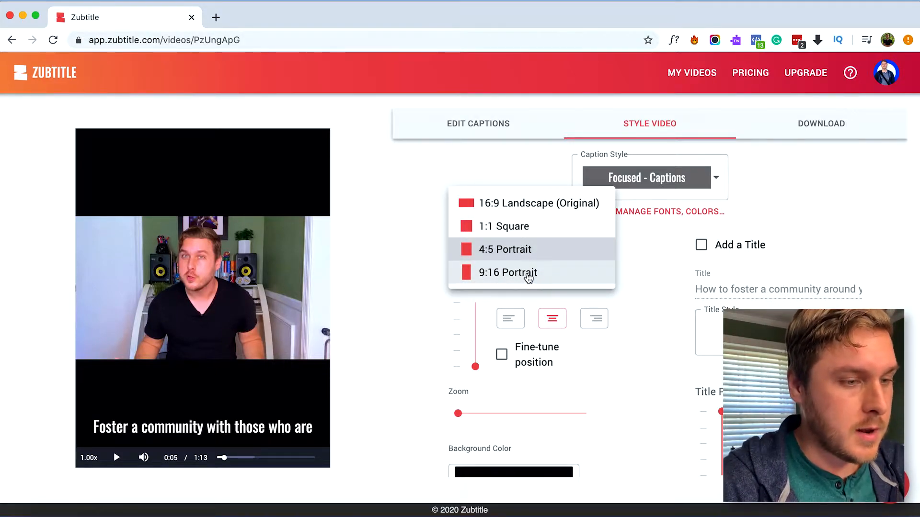
pyautogui.click(527, 273)
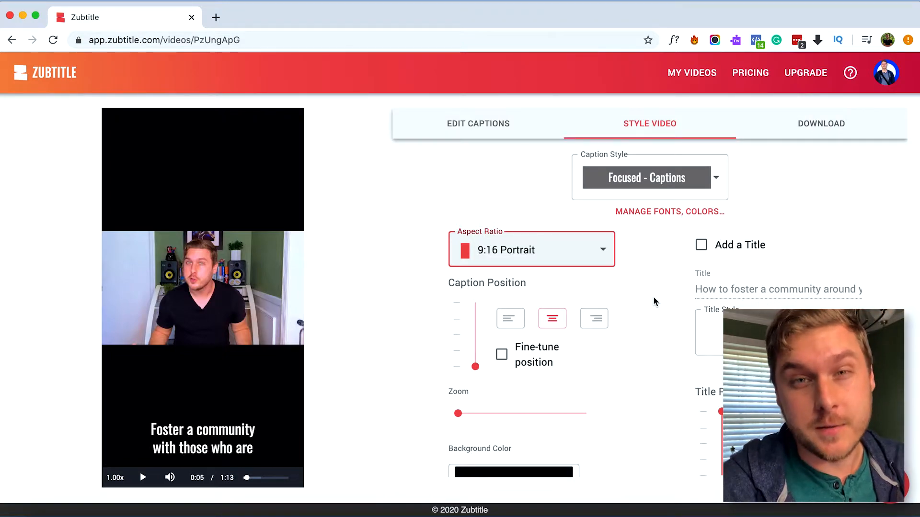
pyautogui.click(607, 255)
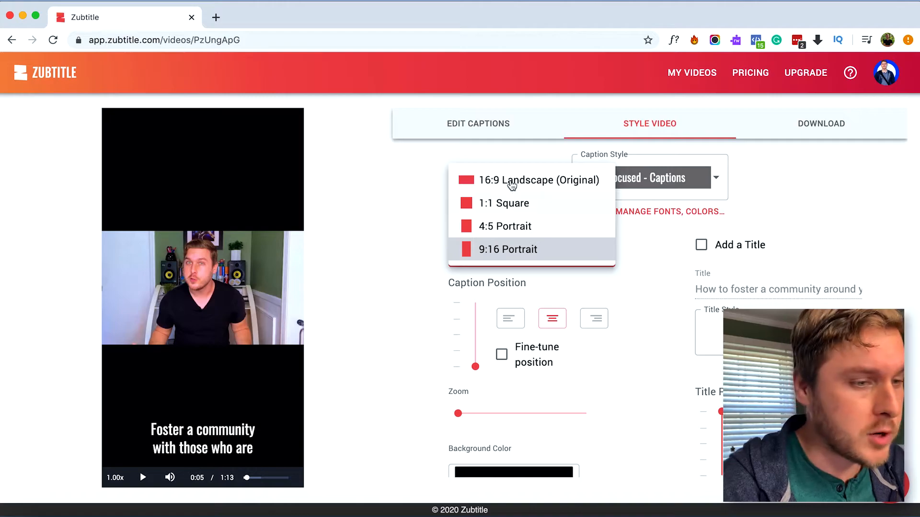
pyautogui.click(512, 204)
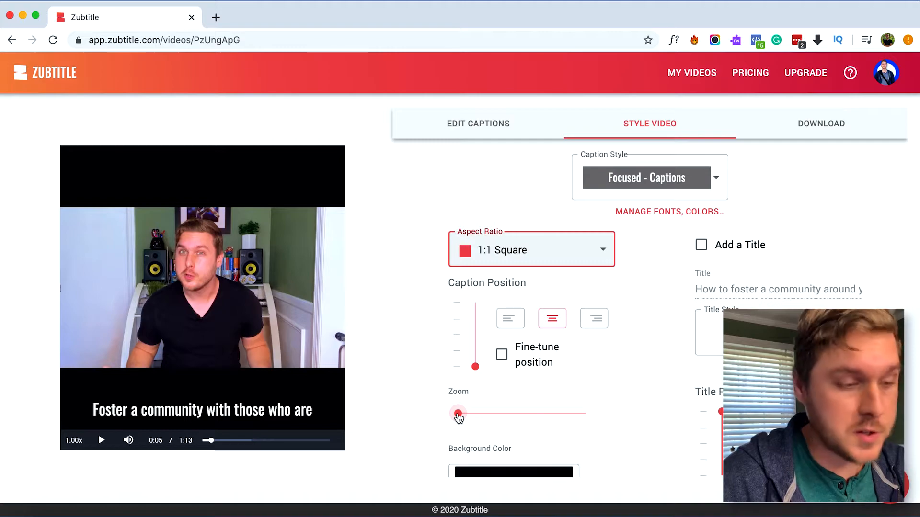
# - Try the square video at maximum zoom and return the zoom to its minimum
pyautogui.moveTo(459, 417); pyautogui.dragTo(638, 425)
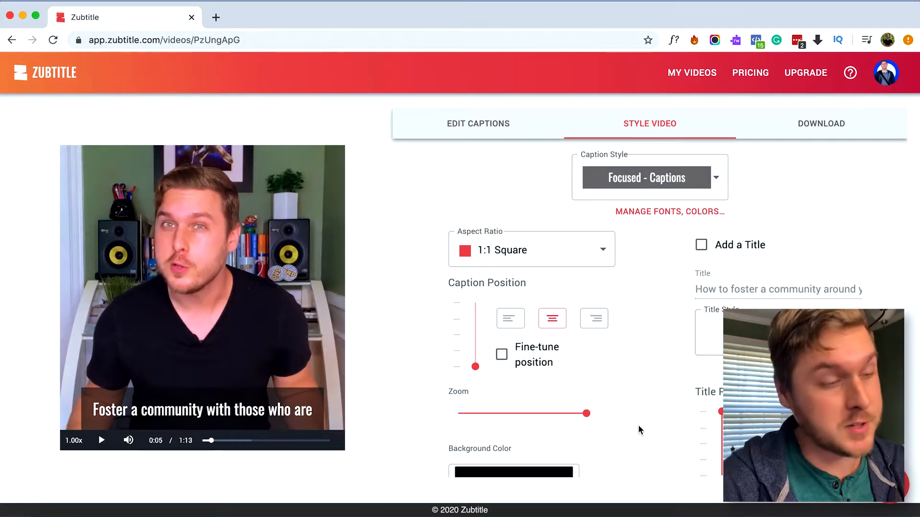
pyautogui.moveTo(588, 417); pyautogui.dragTo(455, 413)
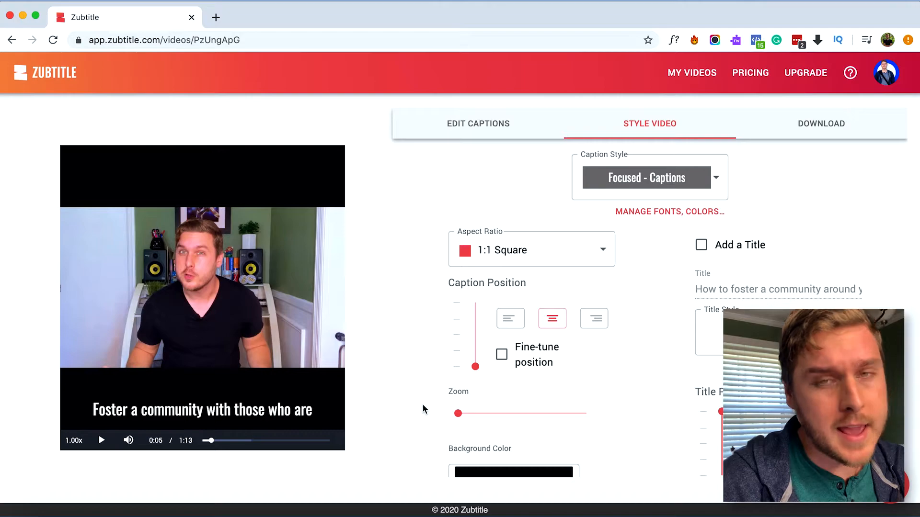
# - Enable the title "How to foster a community around your LinkedIn content." and set the background color to blue, hex 004FFF
pyautogui.click(702, 246)
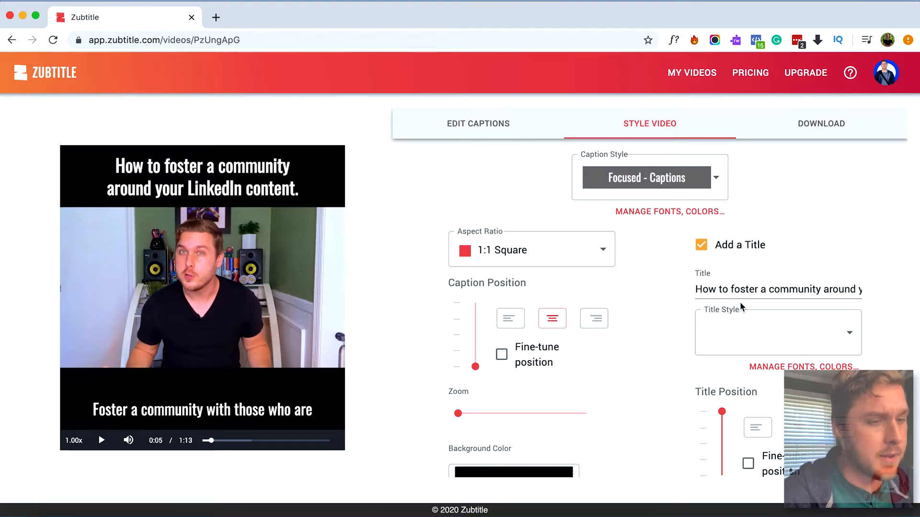
pyautogui.scroll(-1, 640, 363)
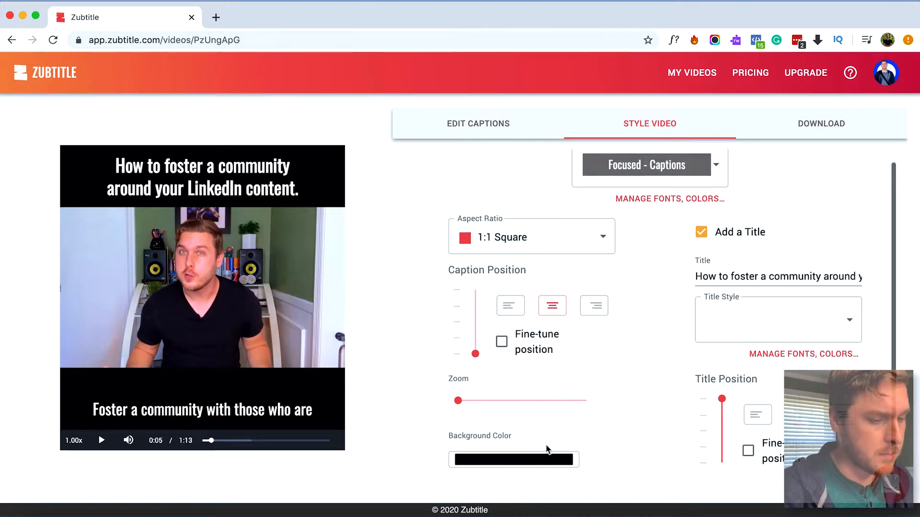
pyautogui.click(528, 462)
pyautogui.doubleClick(487, 389)
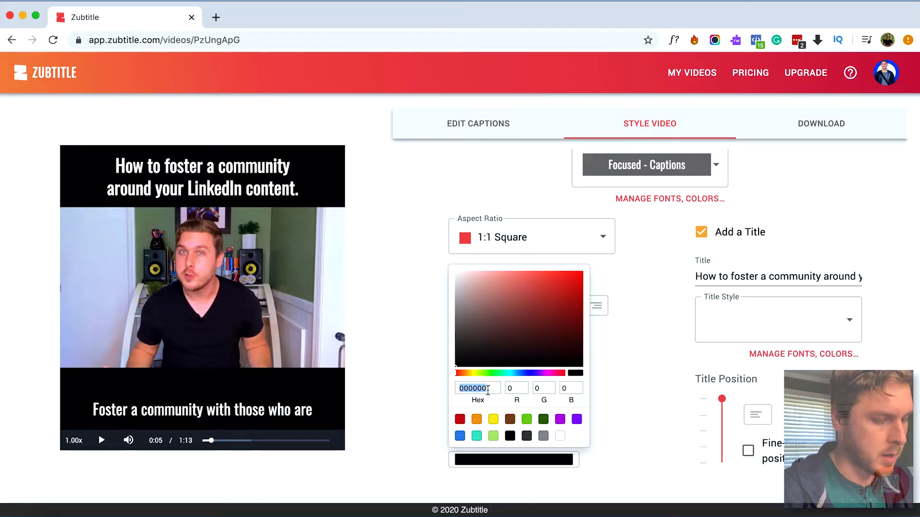
pyautogui.write('004FFF')
pyautogui.click(636, 362)
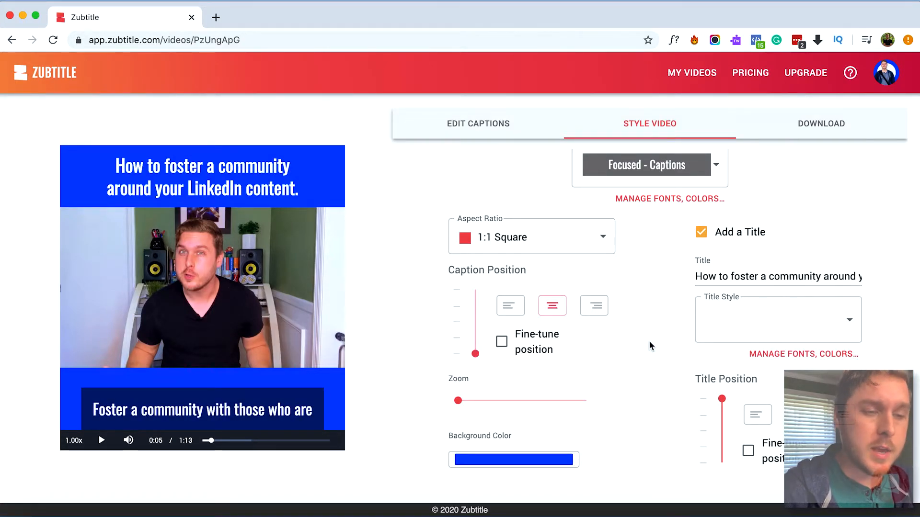
# - Add a new caption style in the style manager and name it "New Caption Style"
pyautogui.click(713, 168)
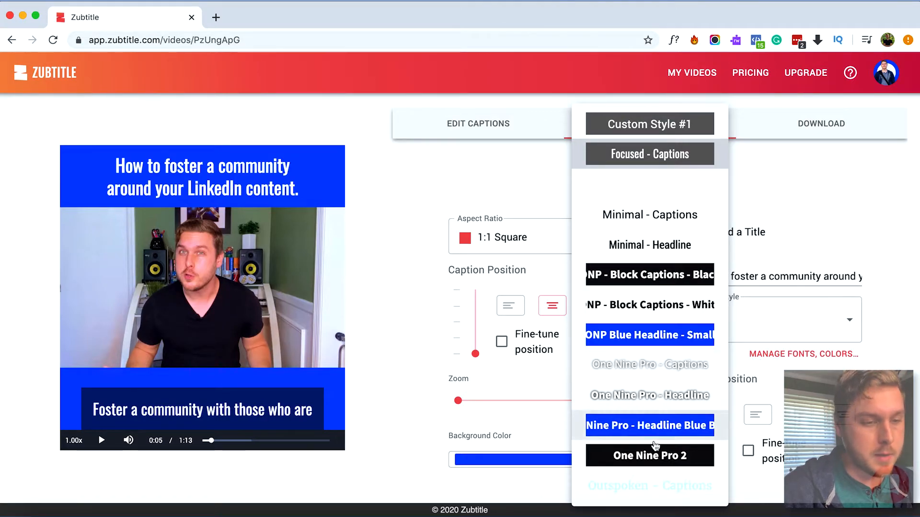
pyautogui.click(782, 201)
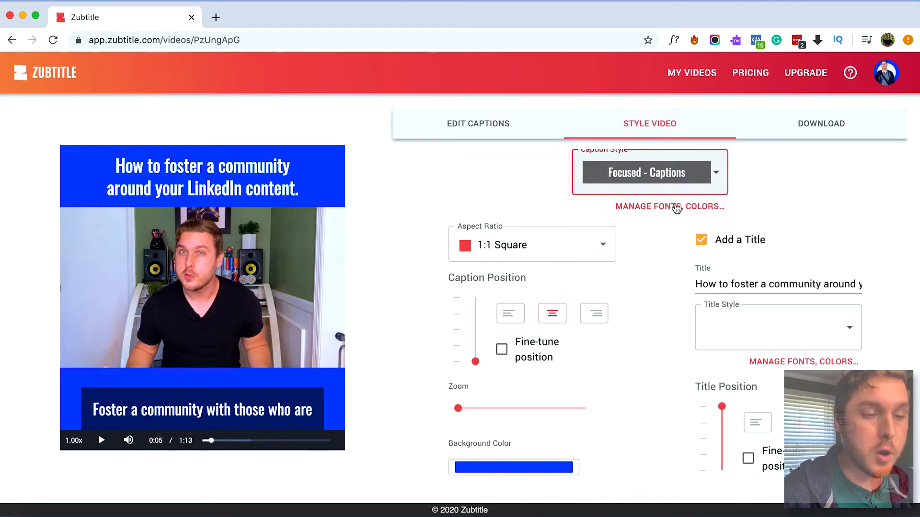
pyautogui.click(705, 207)
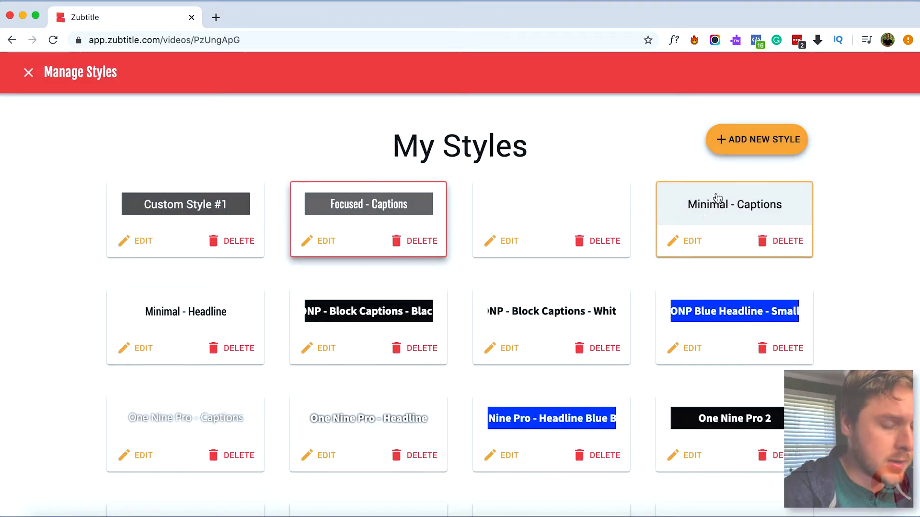
pyautogui.click(761, 141)
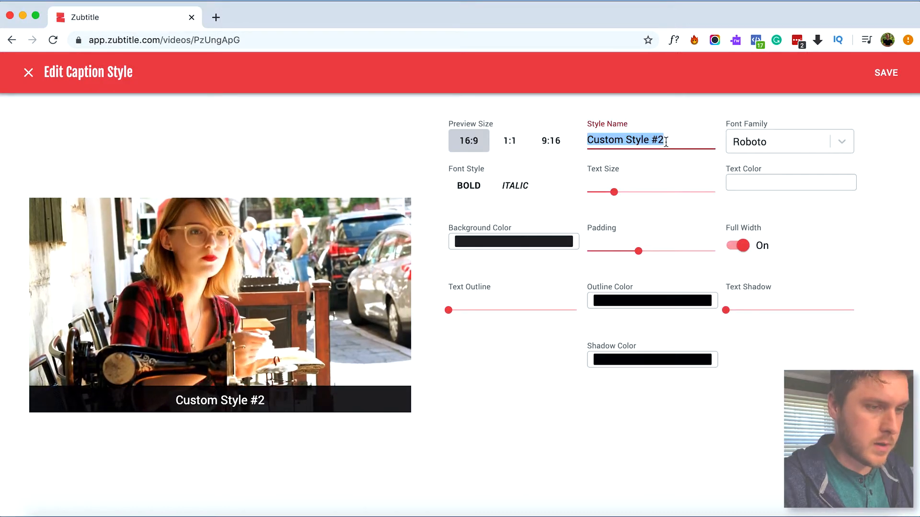
pyautogui.write('New C')
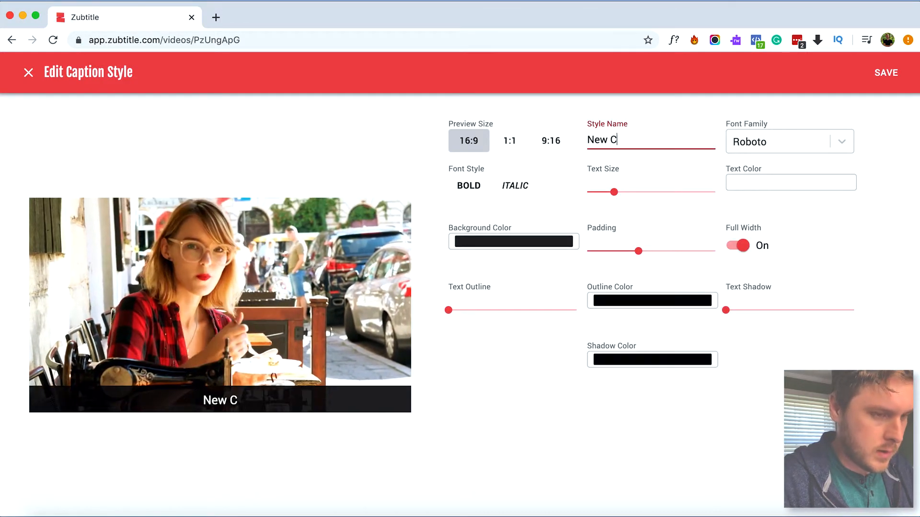
pyautogui.write('aption Style')
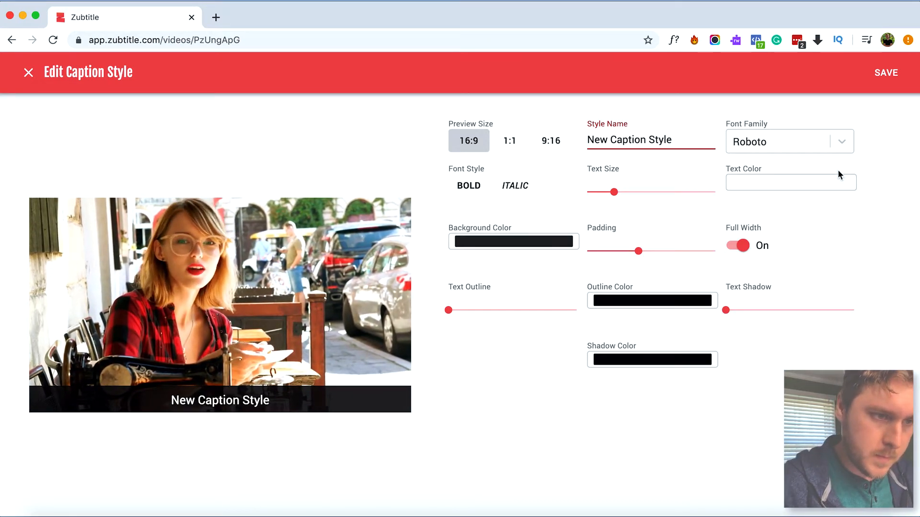
# - Make the caption style's background color fully transparent and set its font family to Fjalla One
pyautogui.click(539, 242)
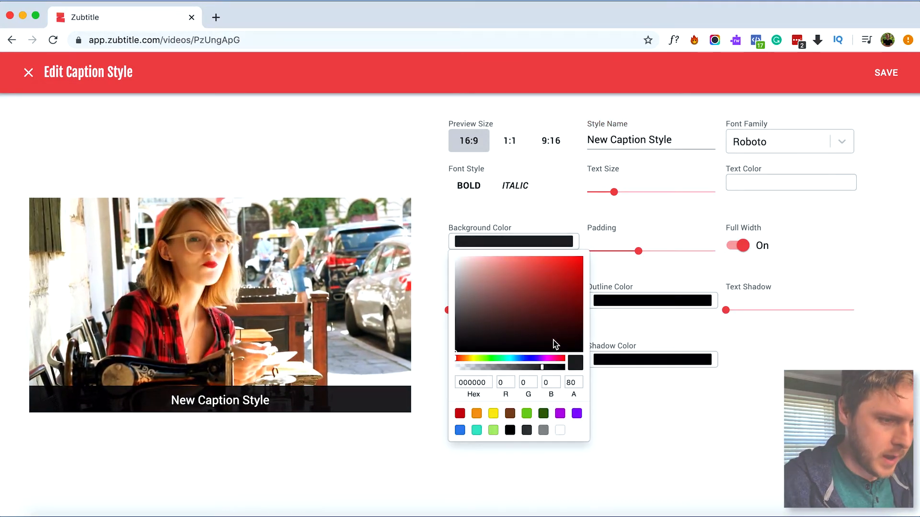
pyautogui.moveTo(541, 366); pyautogui.dragTo(400, 365)
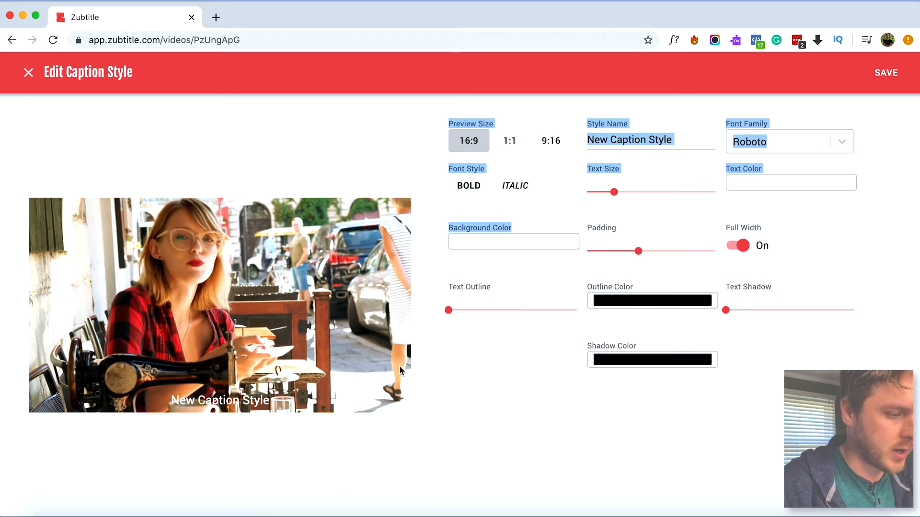
pyautogui.click(512, 392)
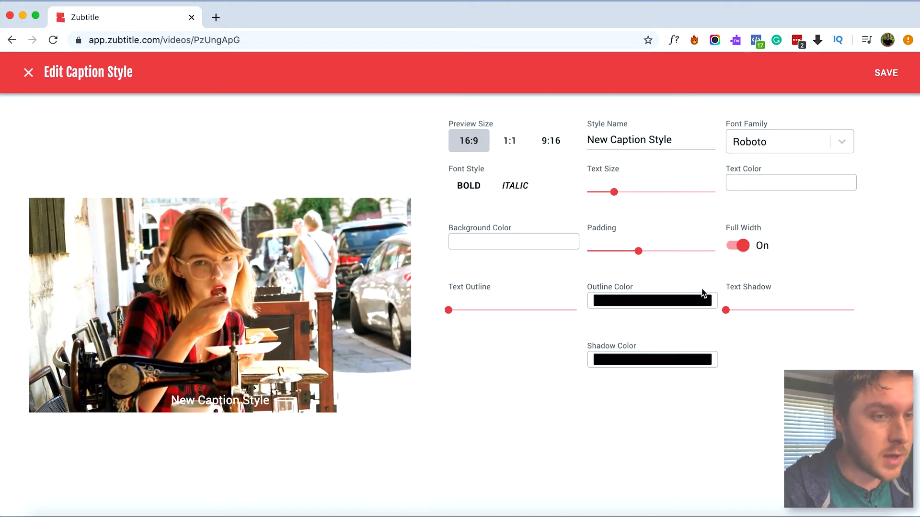
pyautogui.click(792, 141)
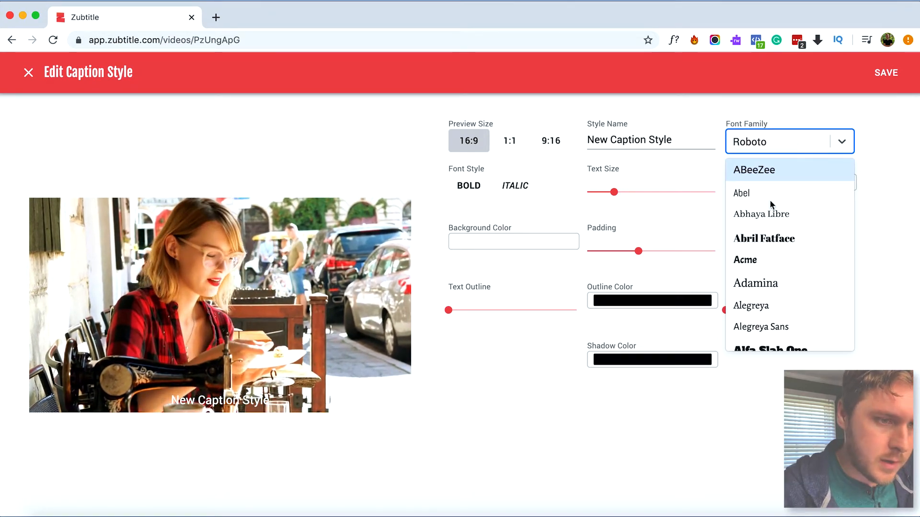
pyautogui.write('fj')
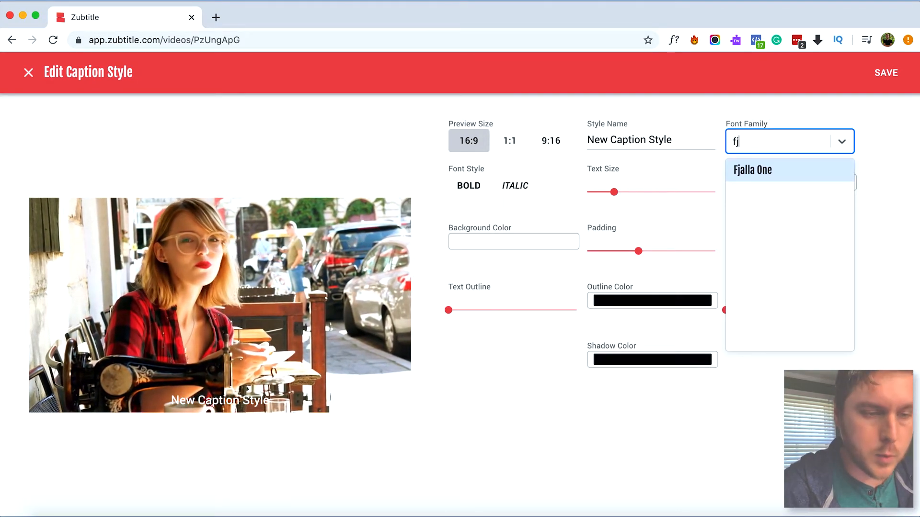
pyautogui.click(774, 167)
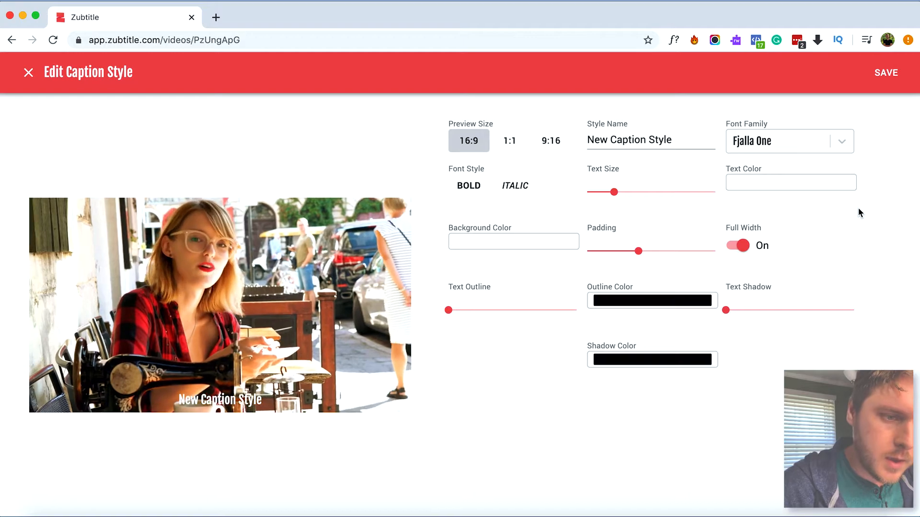
# - Try a text outline and a maximum text shadow on the caption style and return both to zero
pyautogui.click(530, 318)
pyautogui.moveTo(529, 315); pyautogui.dragTo(448, 312)
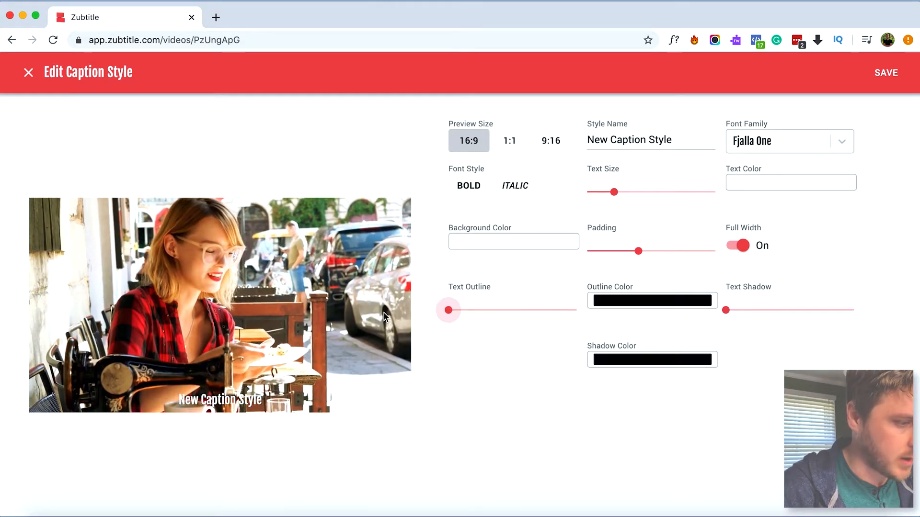
pyautogui.moveTo(725, 311); pyautogui.dragTo(854, 311)
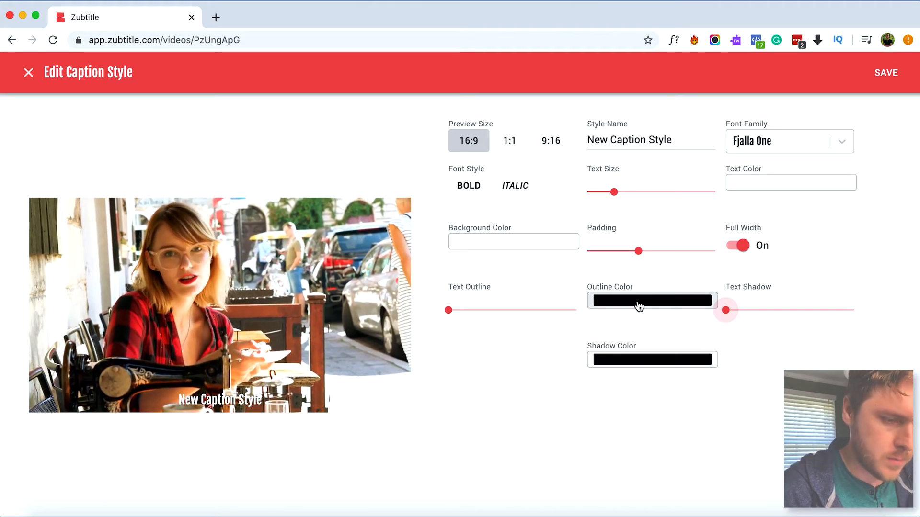
# - Set the caption style's text shadow to about 40 percent of its range, save the style and close the style manager
pyautogui.click(752, 311)
pyautogui.moveTo(762, 319); pyautogui.dragTo(776, 316)
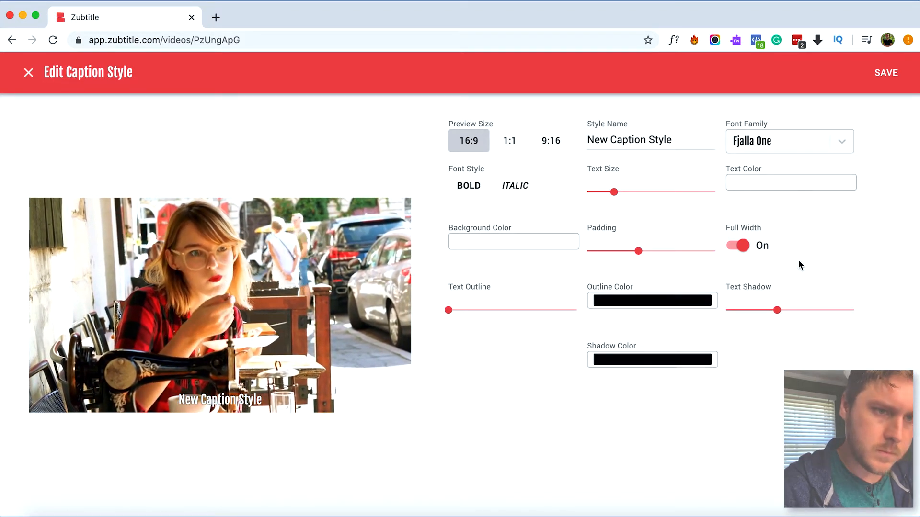
pyautogui.click(891, 74)
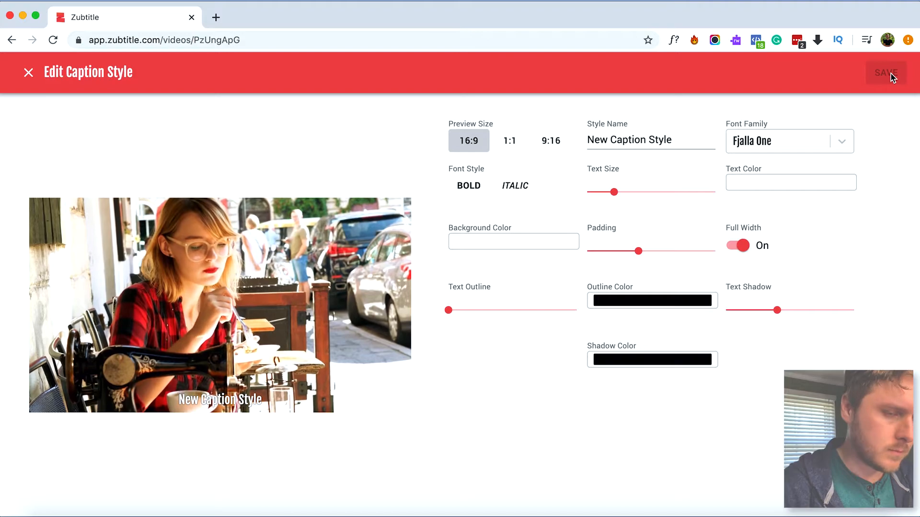
pyautogui.click(26, 73)
# - Apply "New Caption Style" to the video's captions and play a few seconds to check it
pyautogui.click(722, 176)
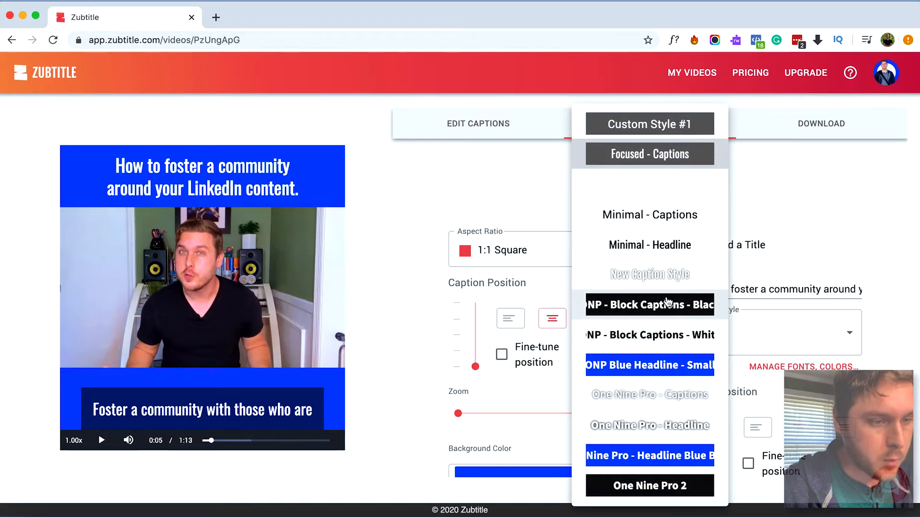
pyautogui.scroll(-2, 667, 302)
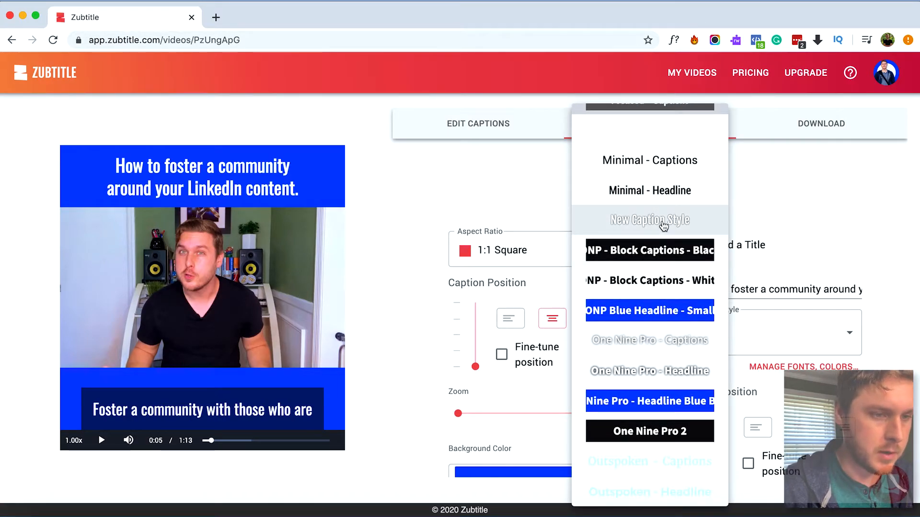
pyautogui.click(663, 224)
pyautogui.click(102, 440)
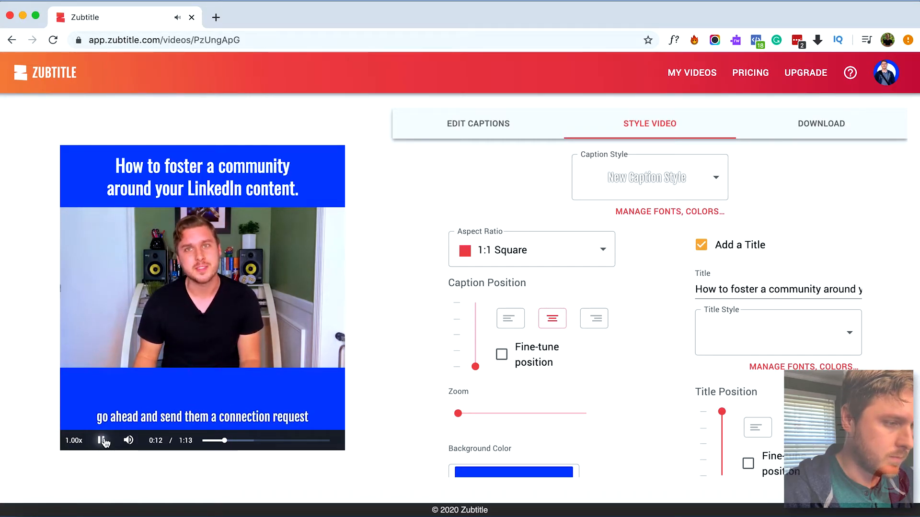
pyautogui.click(102, 440)
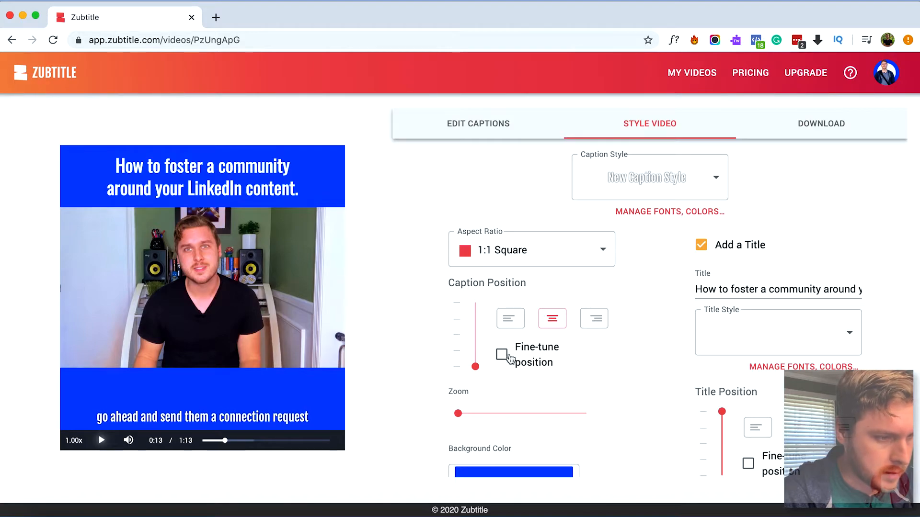
# - Enable fine-tuned caption positioning, raise the captions slightly within the lower blue band, and play the video briefly to check
pyautogui.moveTo(474, 370); pyautogui.dragTo(475, 366)
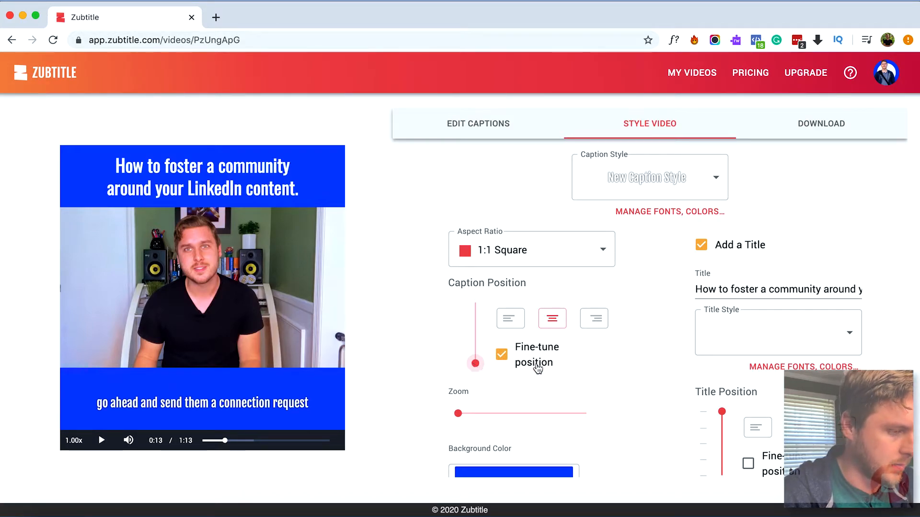
pyautogui.click(101, 441)
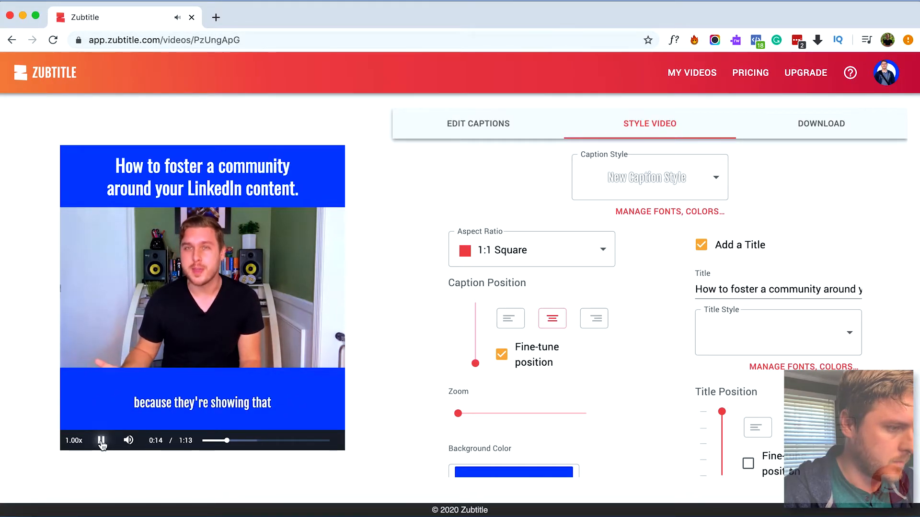
pyautogui.click(102, 441)
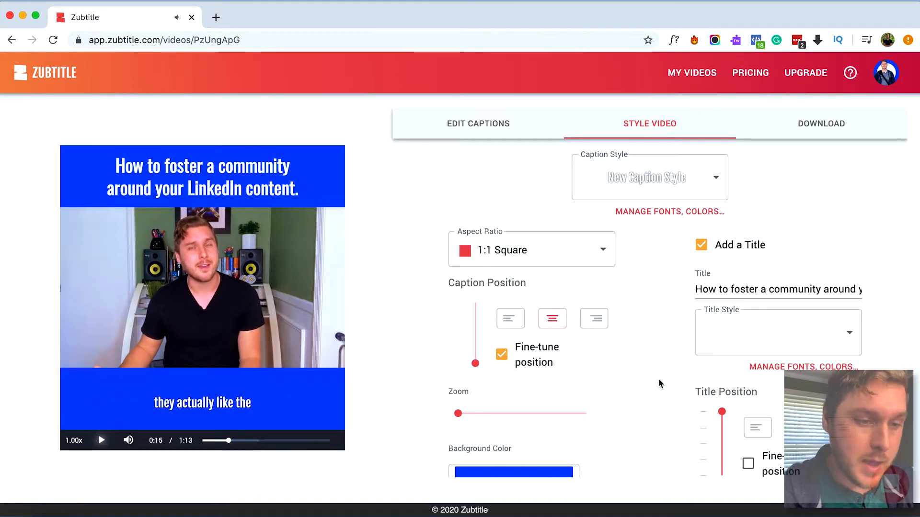
# - Set the title style to "One Nine Pro - Headline" and use fine-tuned positioning to lower the title slightly within the blue band
pyautogui.click(796, 332)
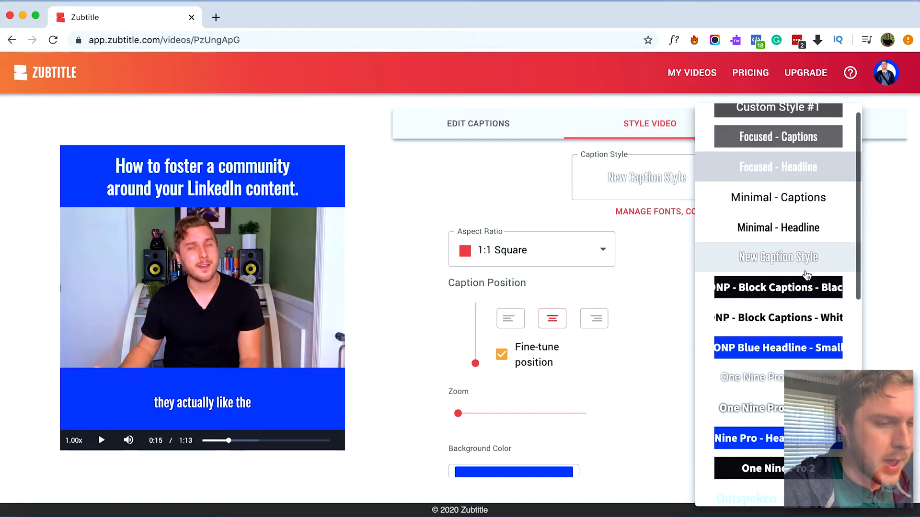
pyautogui.scroll(-1, 806, 273)
pyautogui.click(796, 380)
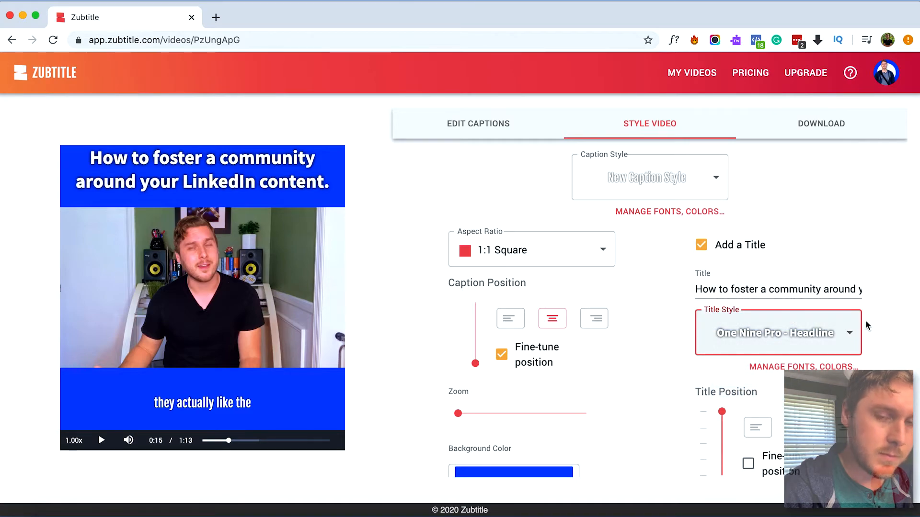
pyautogui.scroll(-1, 870, 329)
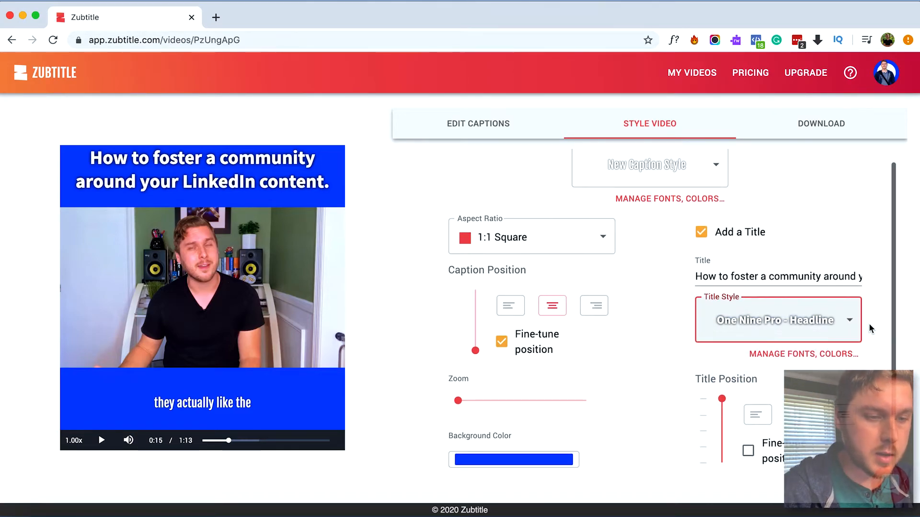
pyautogui.click(747, 452)
pyautogui.moveTo(722, 404); pyautogui.dragTo(723, 405)
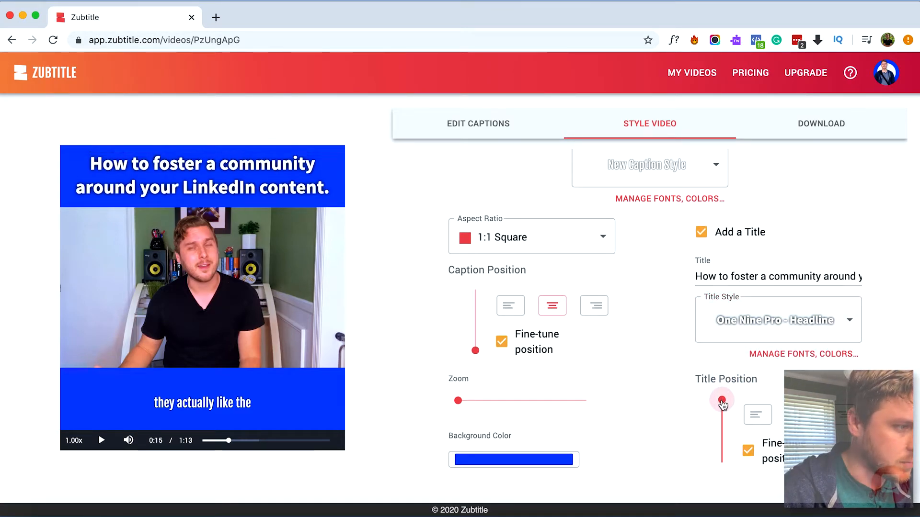
# - Play the styled video from the beginning to preview its title and captions
pyautogui.scroll(1, 429, 415)
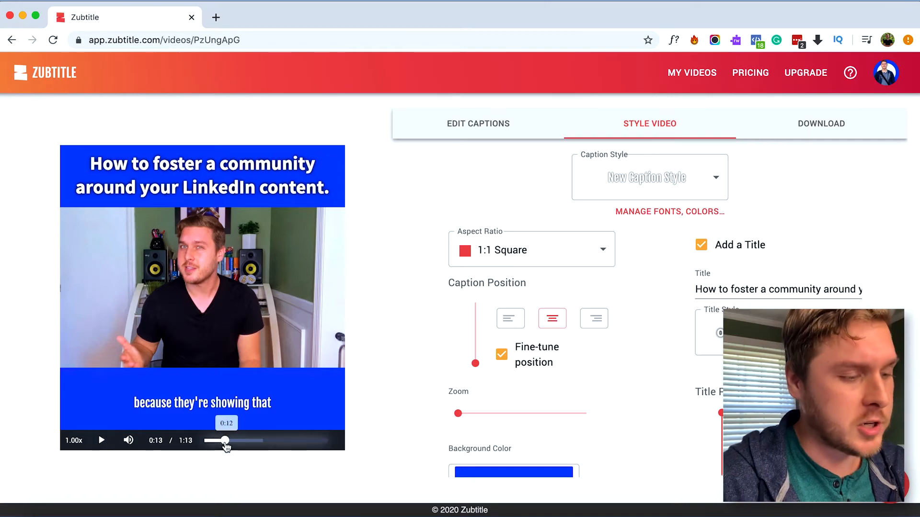
pyautogui.click(206, 440)
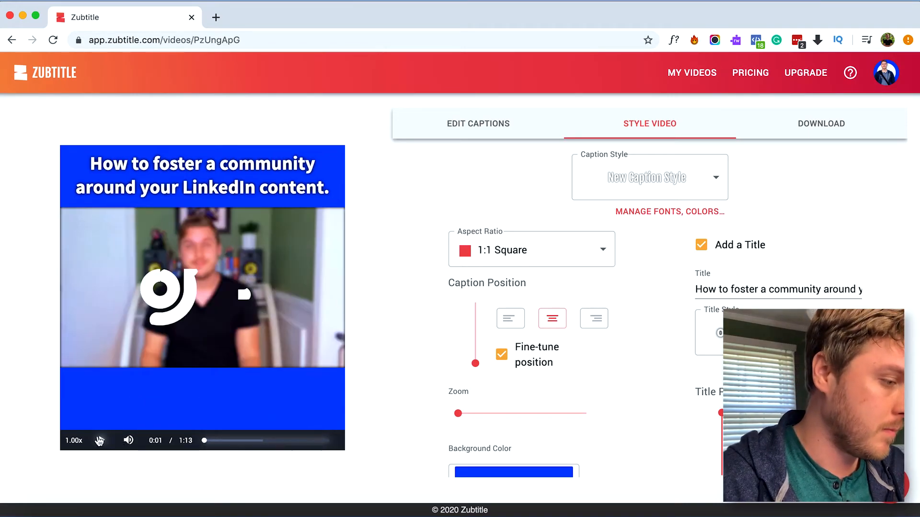
pyautogui.click(101, 440)
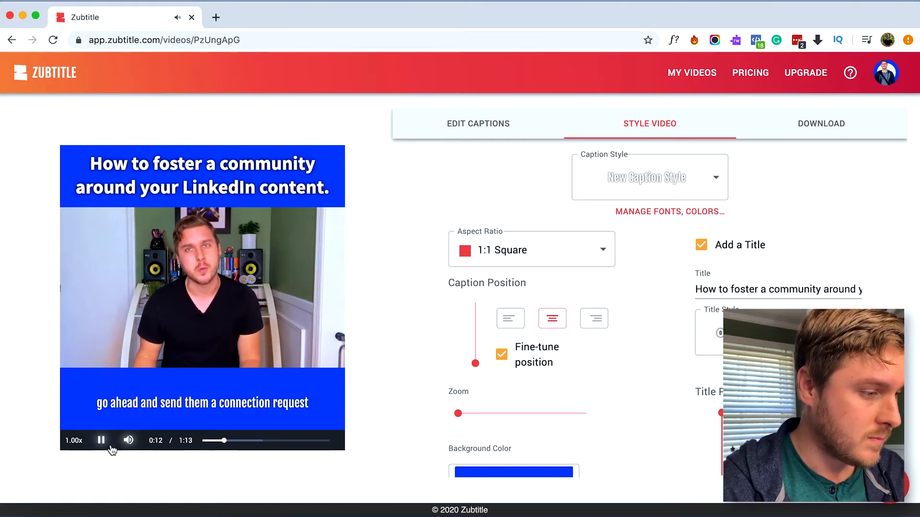
pyautogui.press('space')
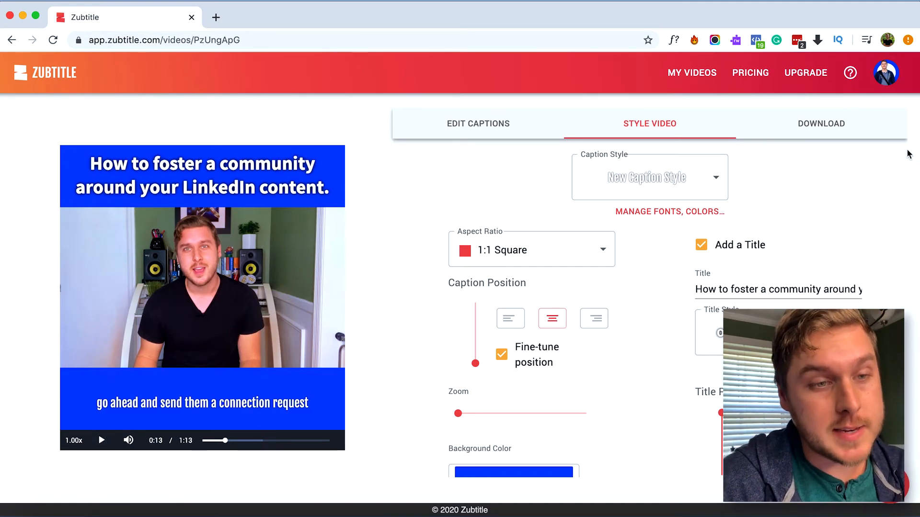
# - Start rendering the finished video with captions for download
pyautogui.click(824, 123)
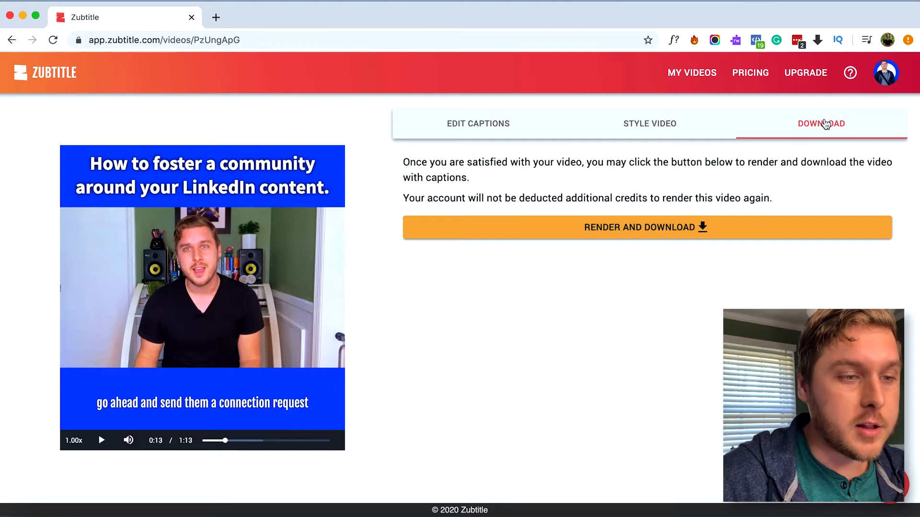
pyautogui.click(657, 227)
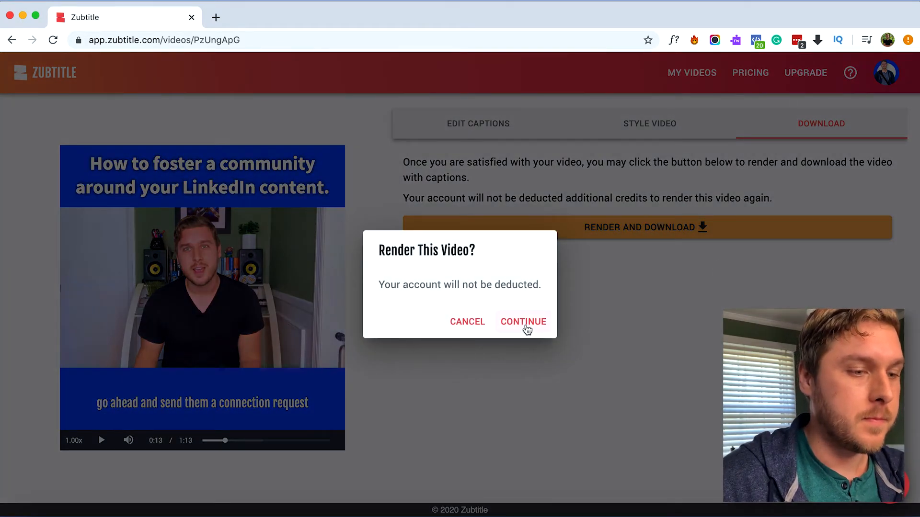
pyautogui.click(526, 324)
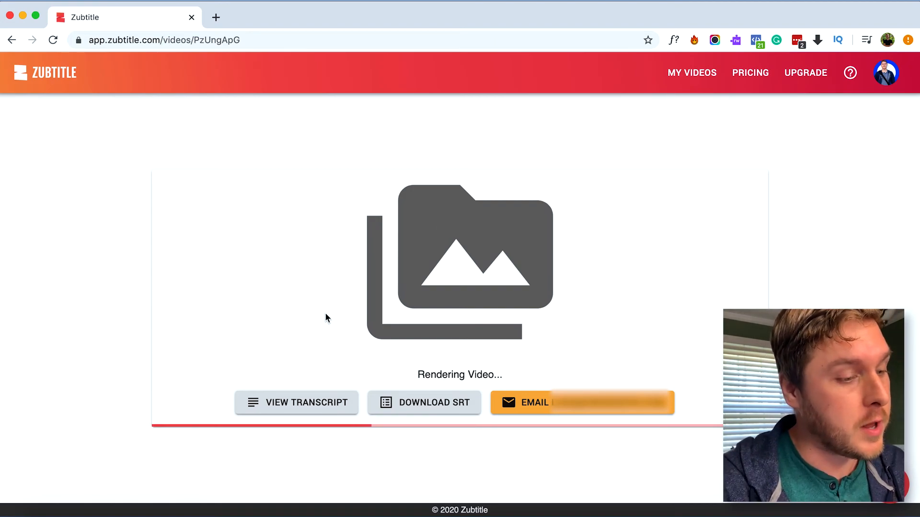
# - Review the video's transcript, close it, and download the captions as an SRT file
pyautogui.click(329, 405)
pyautogui.moveTo(355, 149); pyautogui.dragTo(487, 350)
pyautogui.click(560, 426)
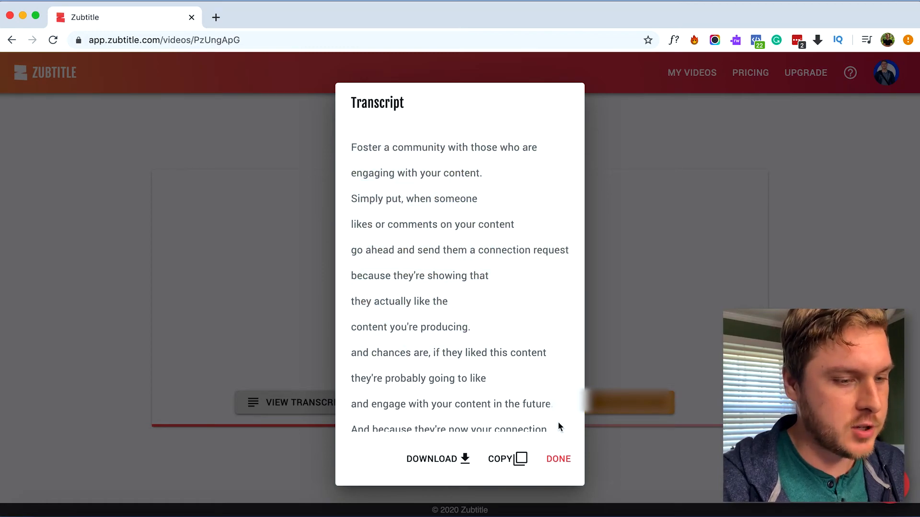
pyautogui.click(558, 460)
pyautogui.click(455, 402)
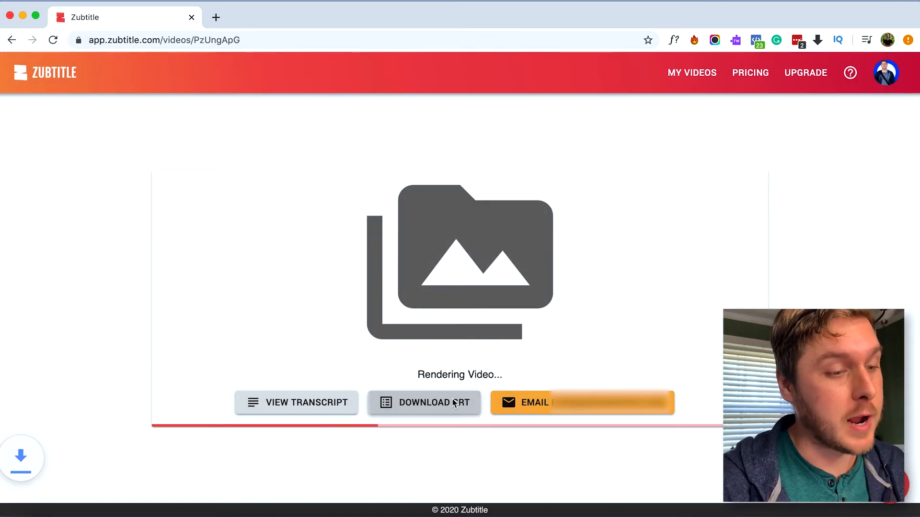